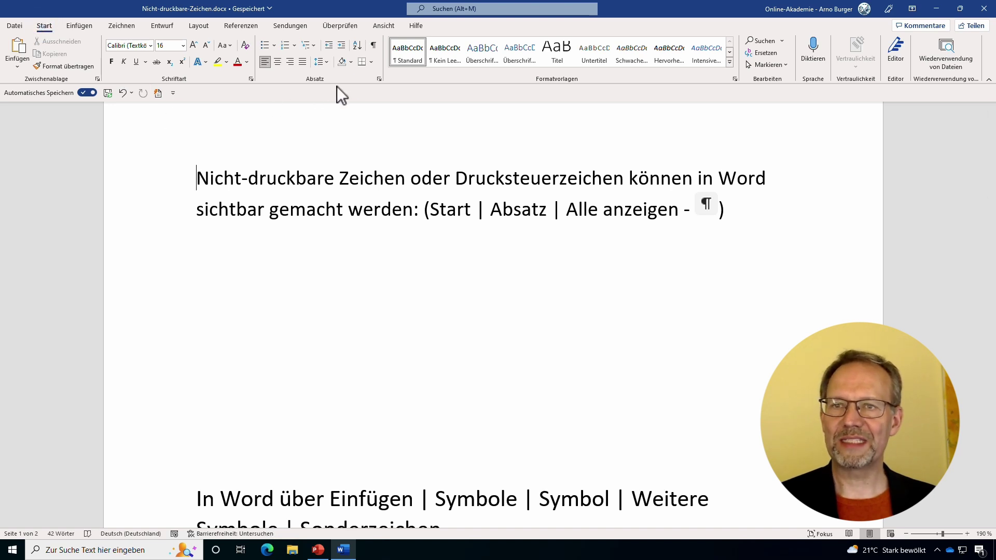
Step: Turn on the ¶ formatting marks and highlight a space dot and a paragraph mark
click(373, 47)
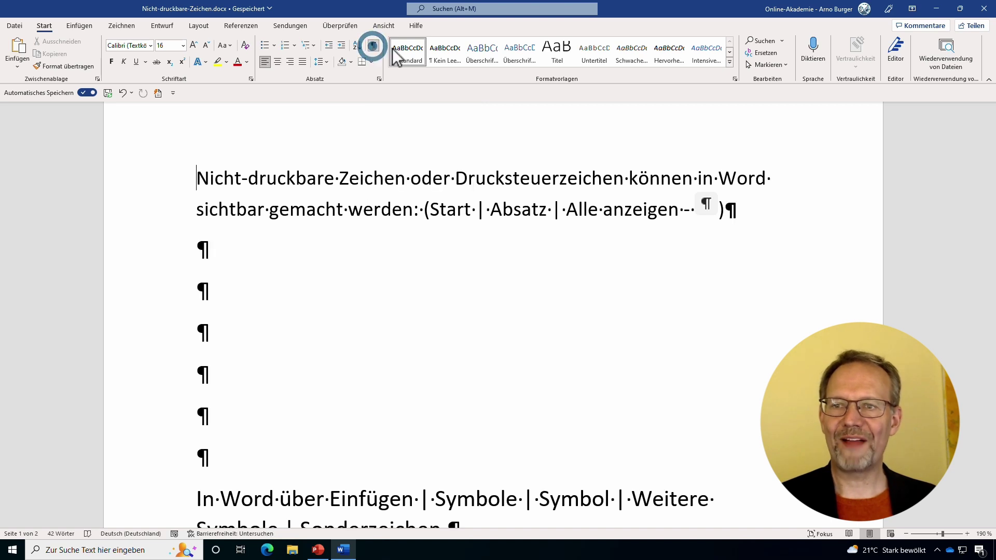
double_click(337, 178)
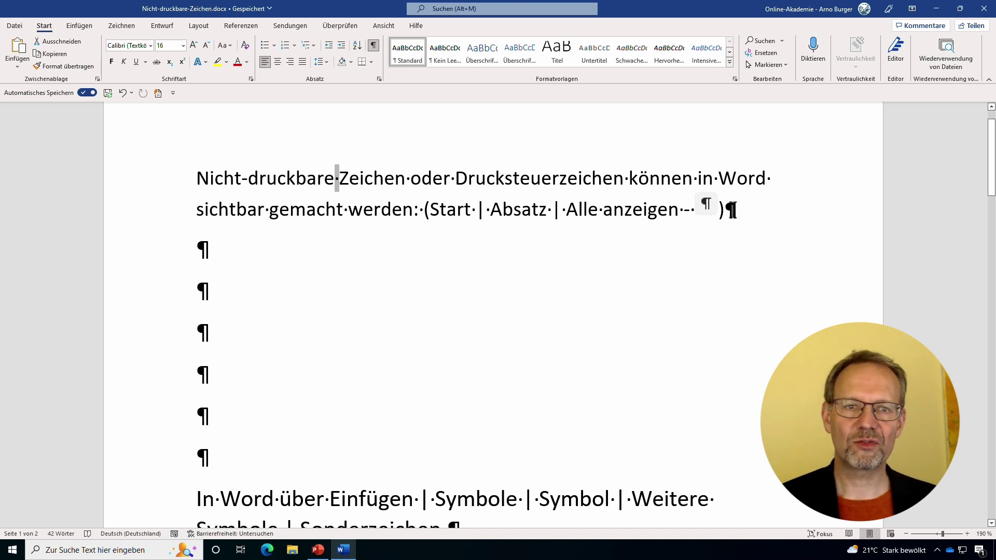
double_click(733, 210)
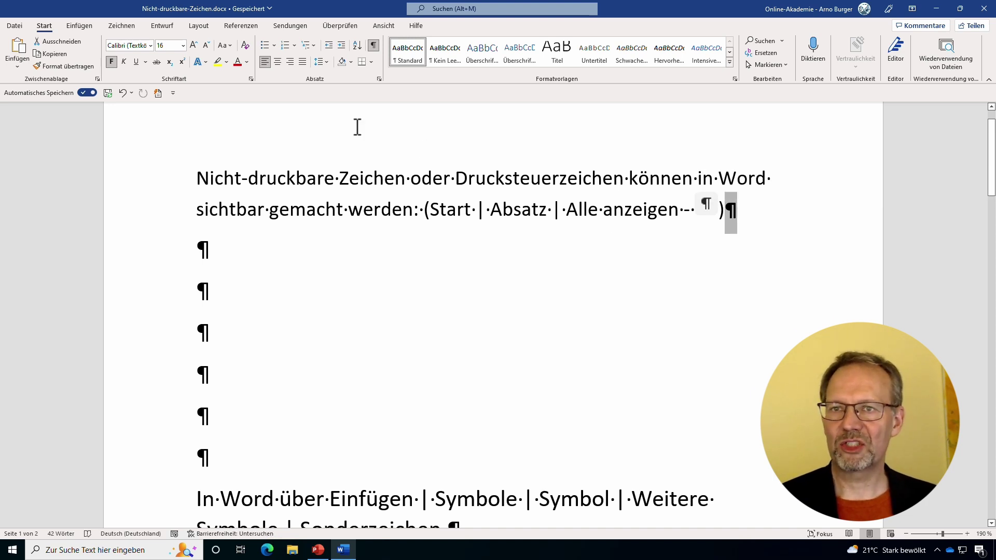
Step: Turn the ¶ formatting marks off and scroll down the document
click(373, 47)
scroll(406, 319, down, 3)
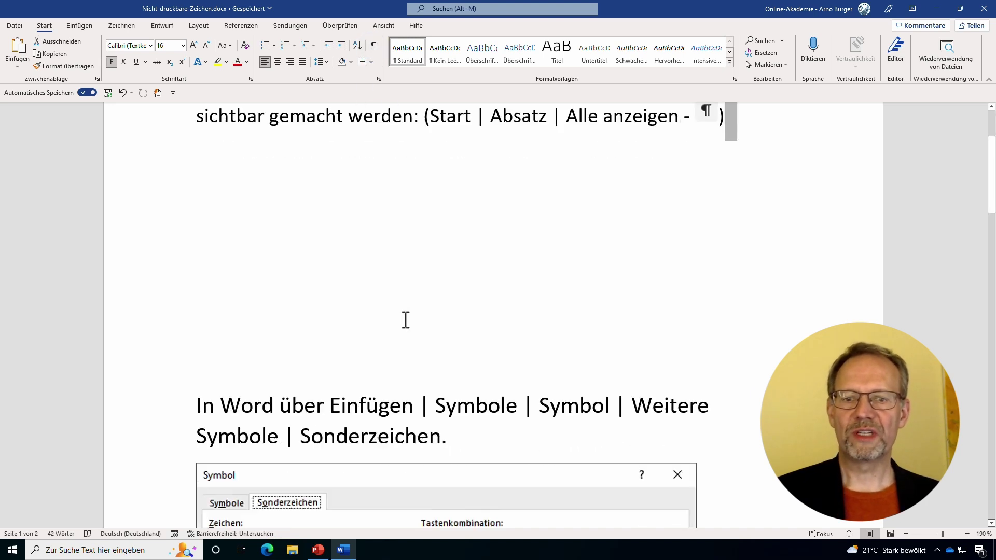
scroll(405, 320, down, 1)
scroll(405, 320, down, 2)
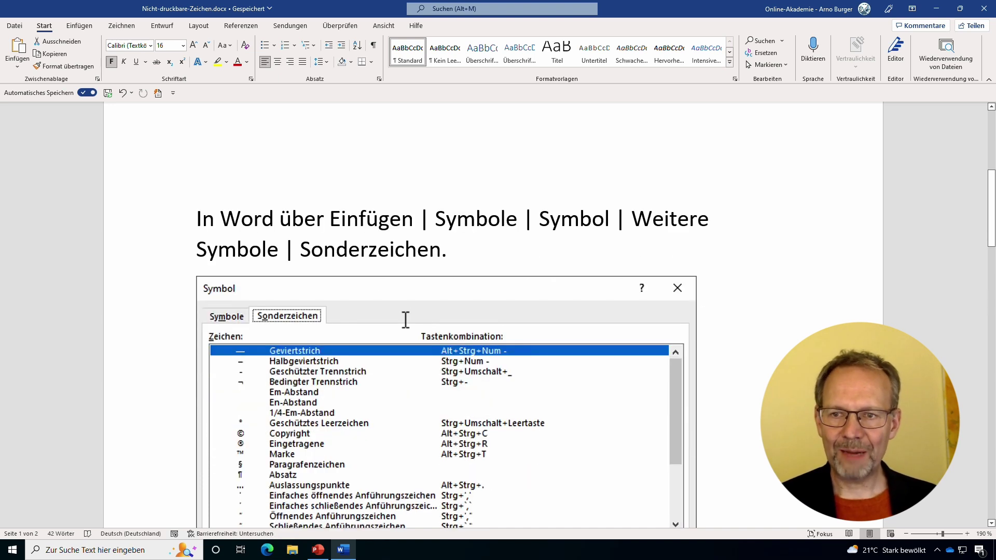
scroll(405, 320, down, 1)
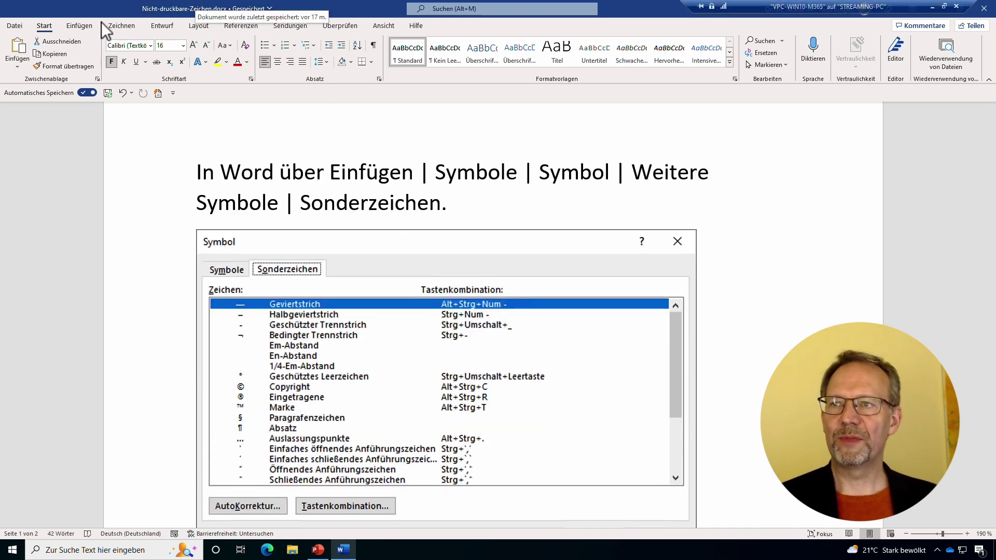
Step: View the Sonderzeichen list under Einfügen > Symbol > Weitere Symbole, then close the dialog
click(83, 25)
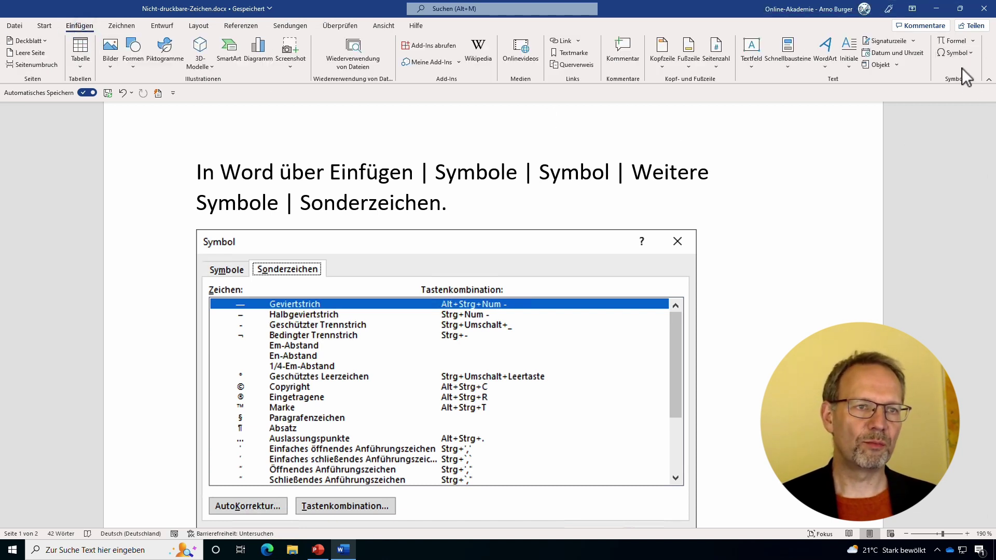
click(964, 55)
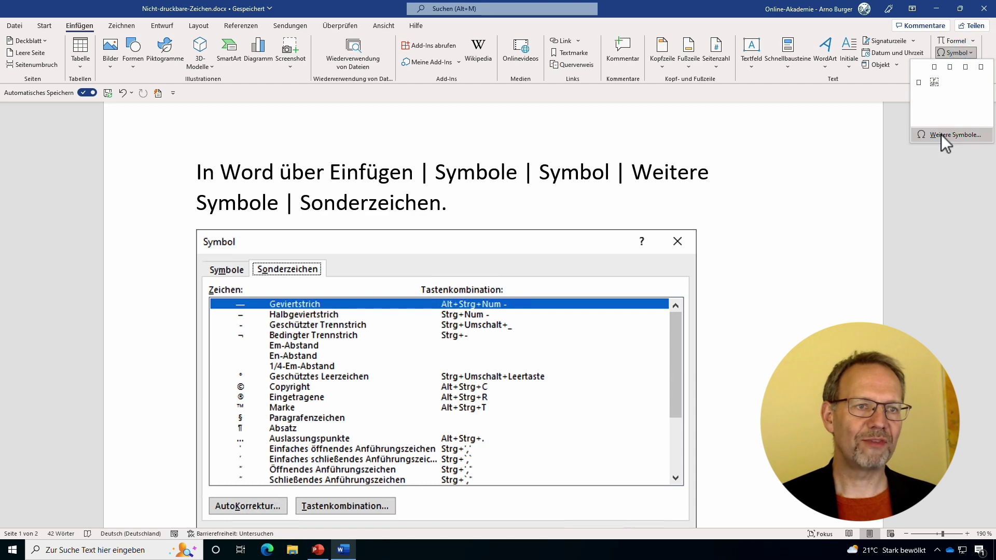
click(951, 132)
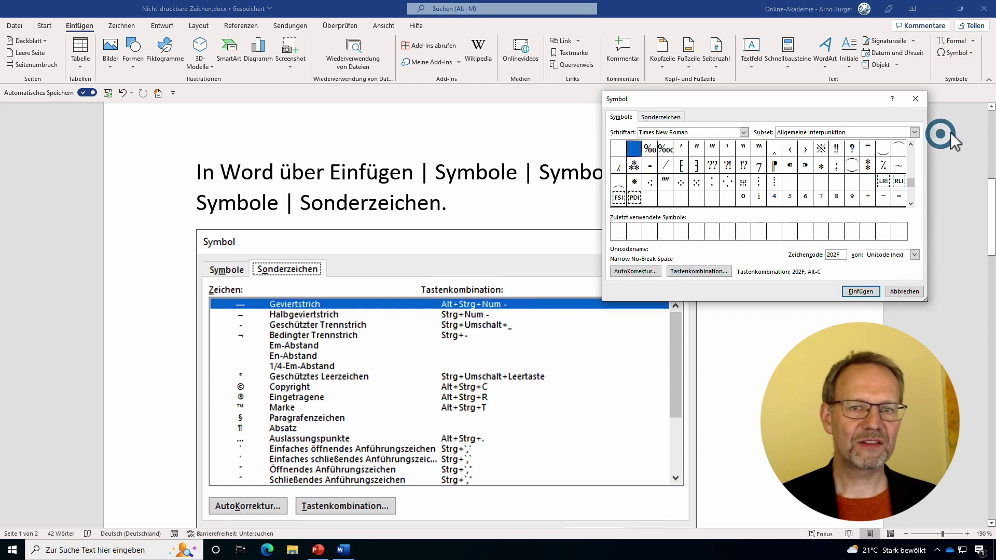
click(646, 116)
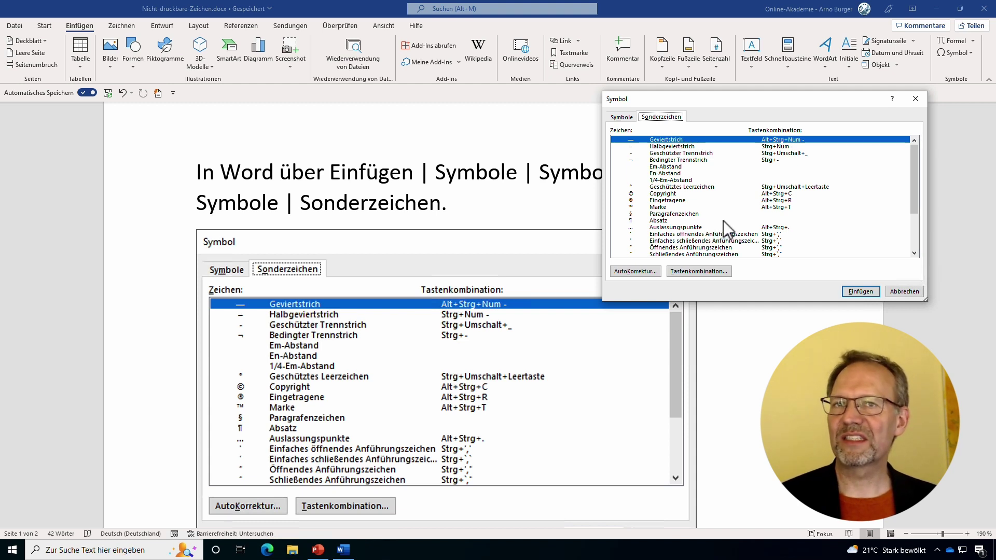
click(915, 99)
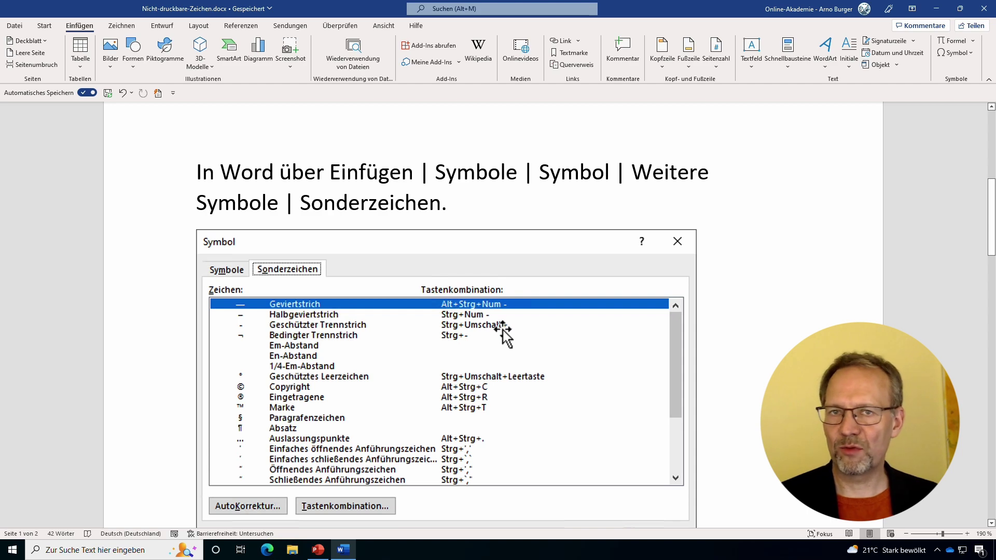
Step: Scroll to the BGB sentence and select '§ 187'
scroll(502, 329, down, 1)
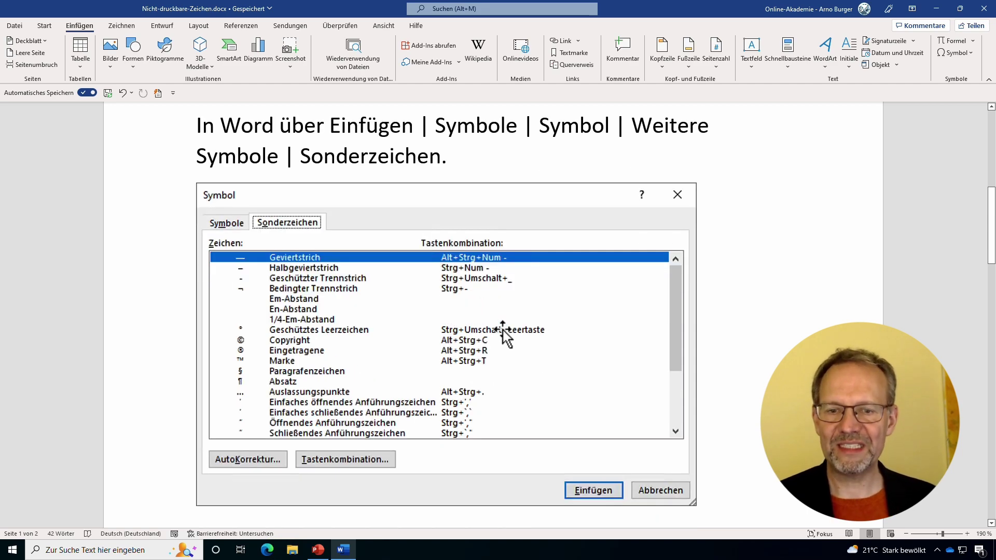
scroll(503, 330, down, 3)
scroll(502, 330, down, 2)
scroll(502, 328, down, 1)
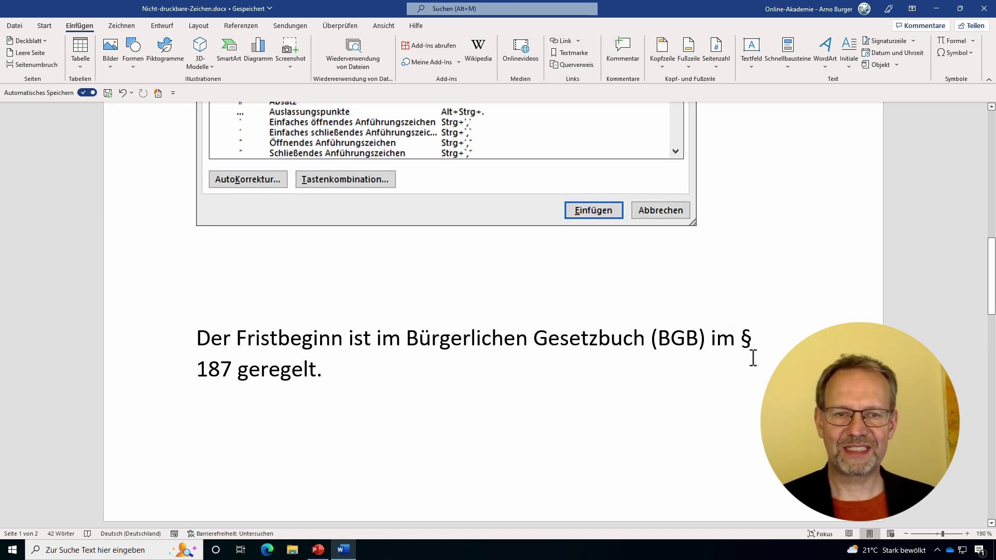
drag(745, 343, 229, 372)
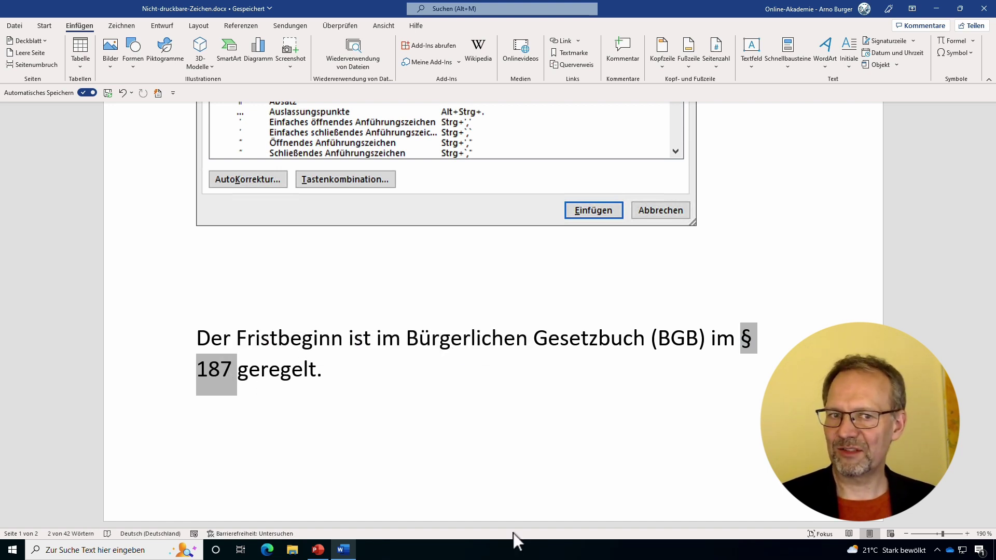
Step: Delete the space after § and select the spot for the replacement space
click(753, 341)
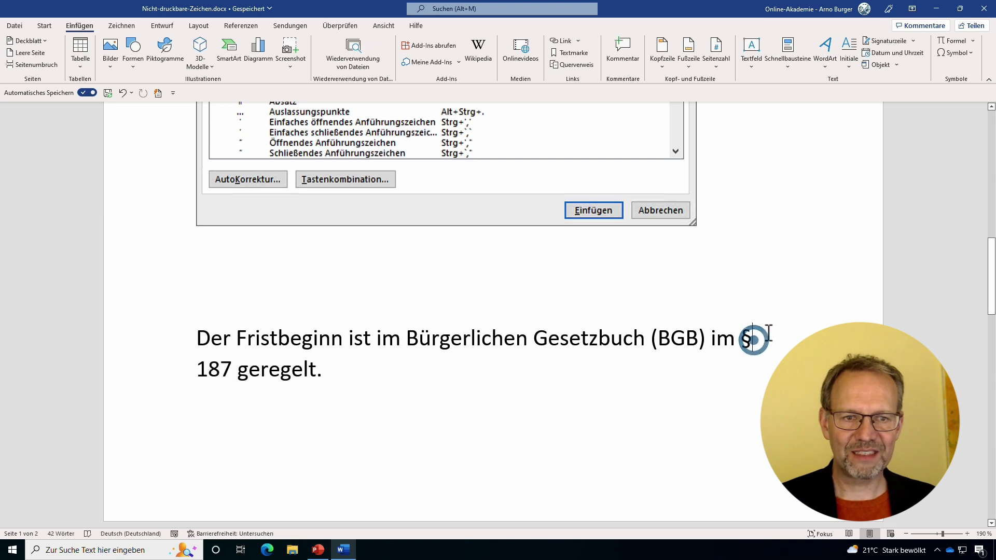
key(Delete)
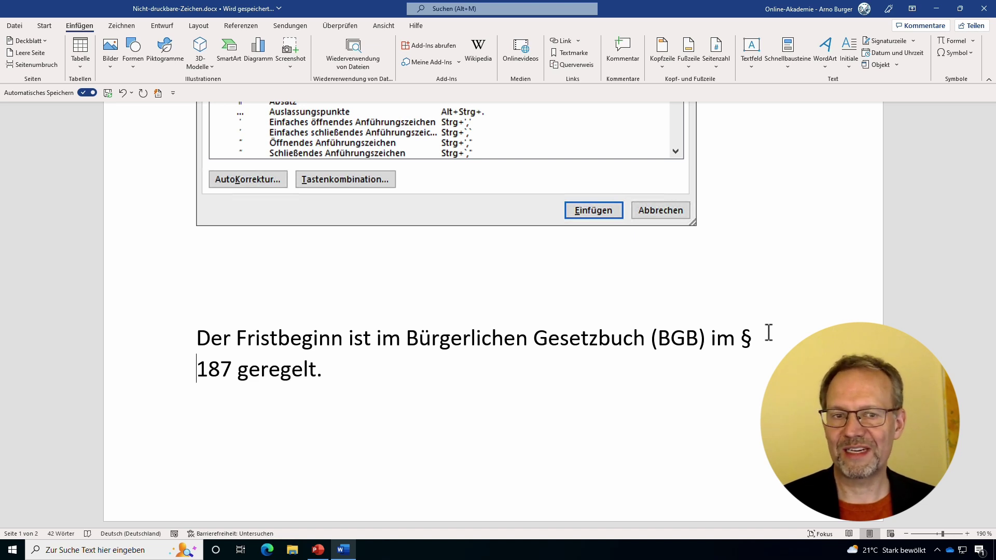
key(shift+Right)
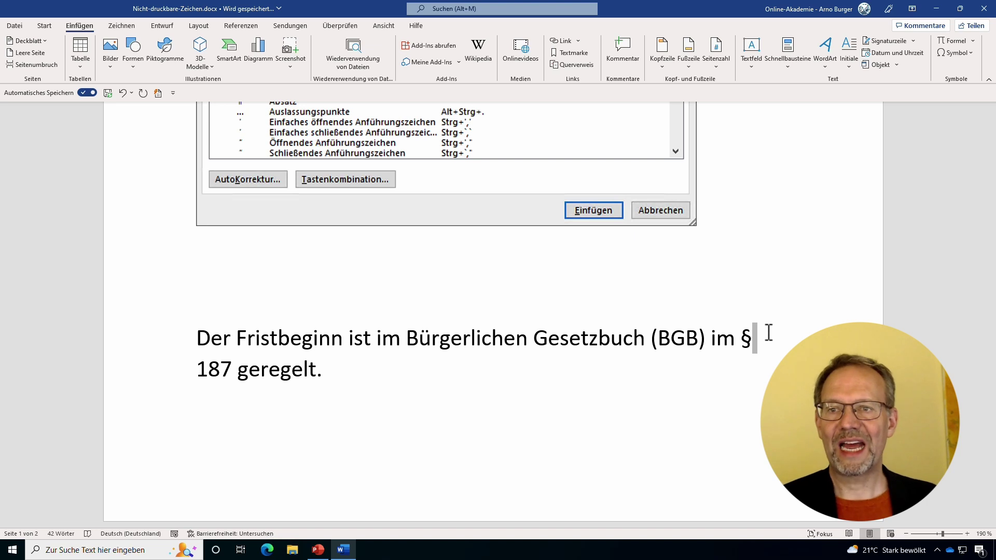
scroll(373, 356, up, 1)
scroll(374, 358, up, 2)
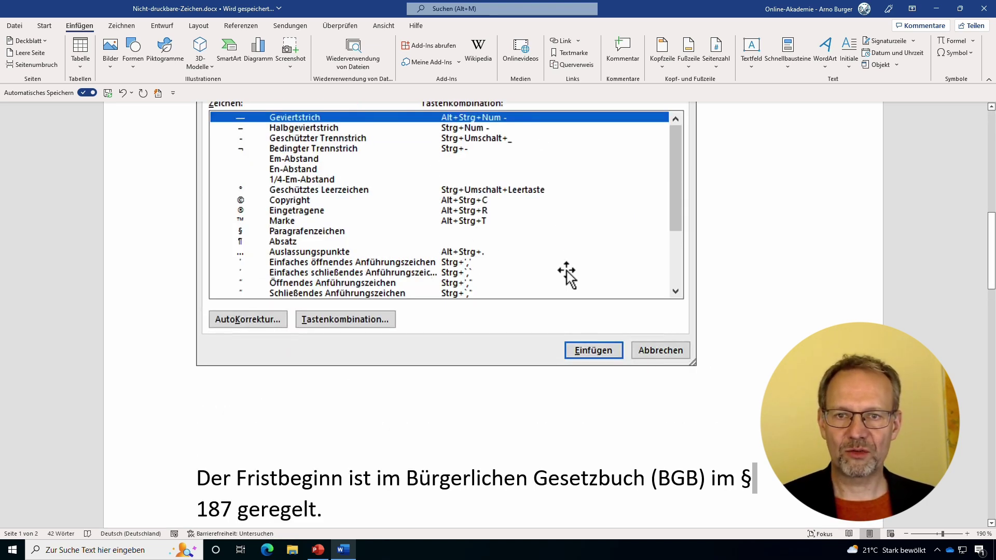
Step: Join § and 187 with a protected space (Ctrl+Shift+Space), reveal it with ¶, then switch to PowerPoint
scroll(567, 275, down, 1)
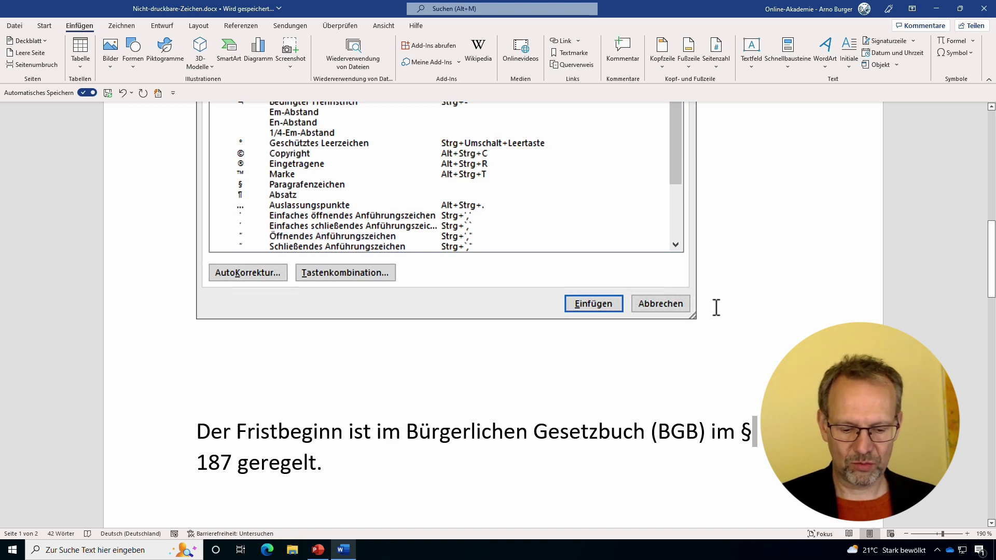
key(ctrl+shift+space)
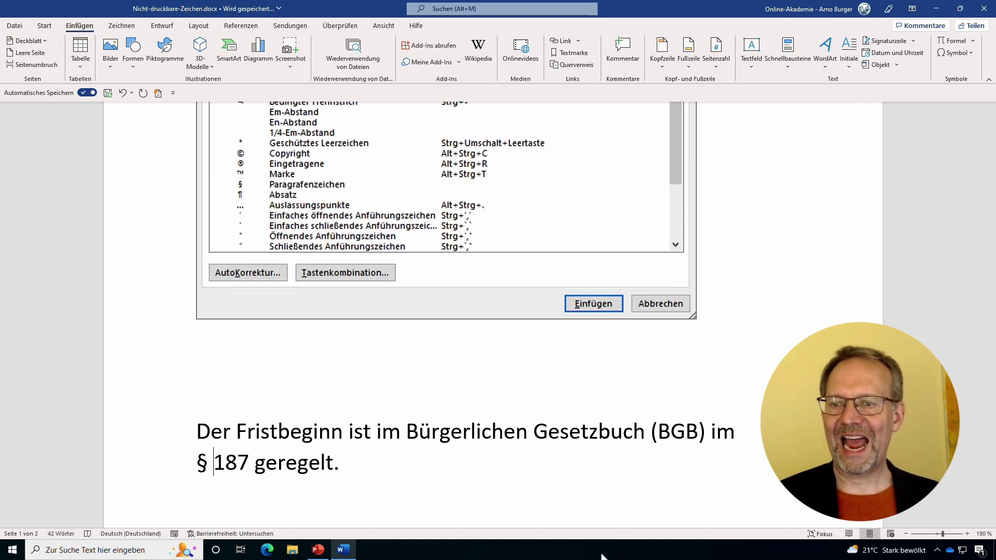
key(shift+Left)
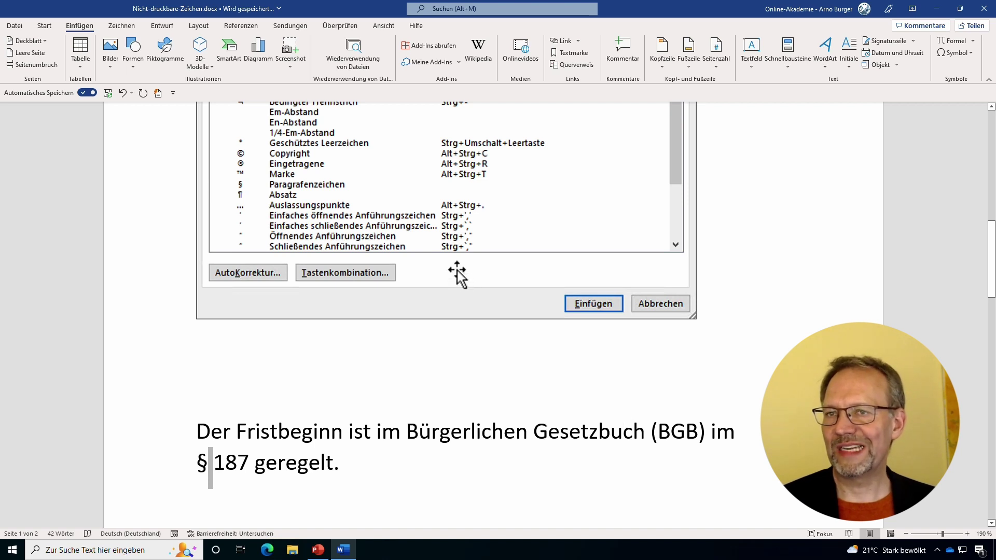
click(44, 26)
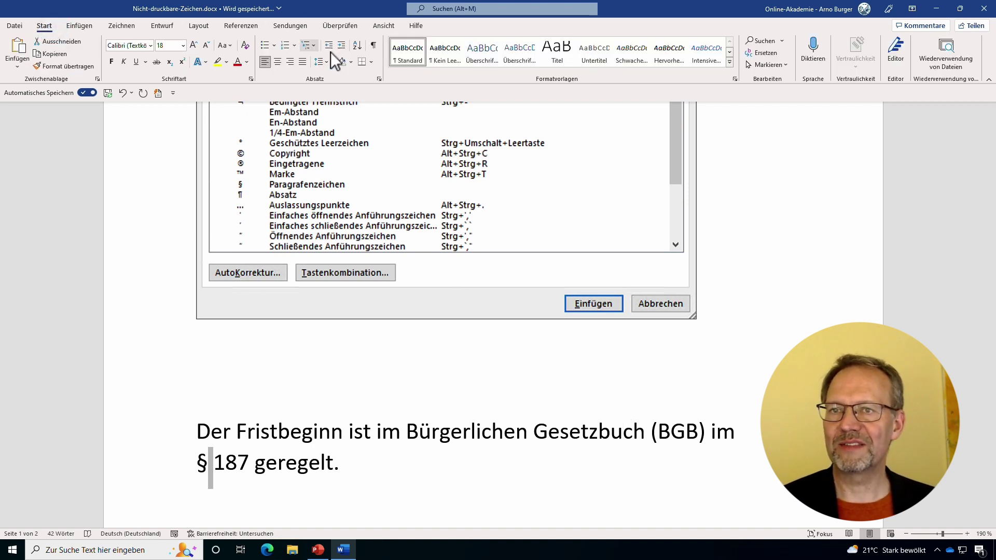
click(373, 45)
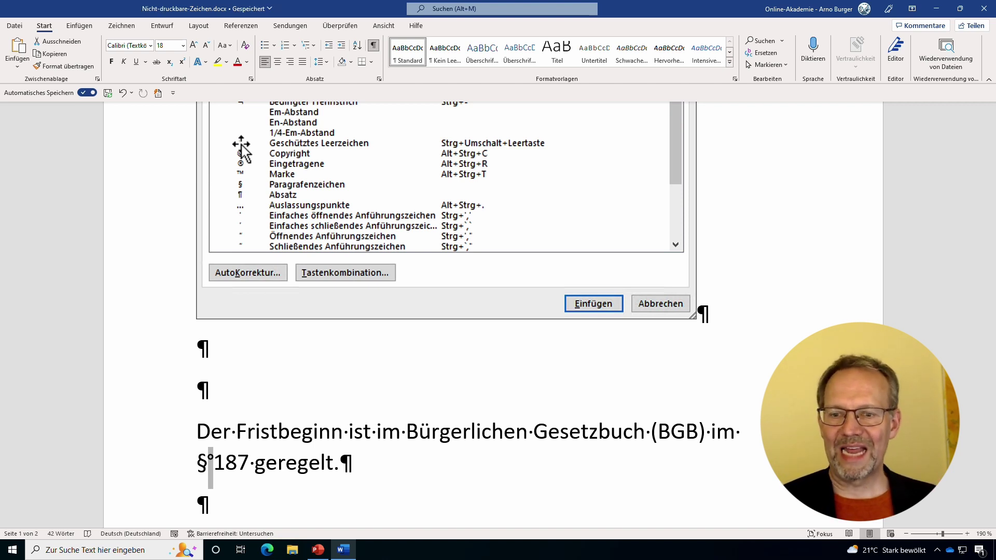
key(alt+Tab)
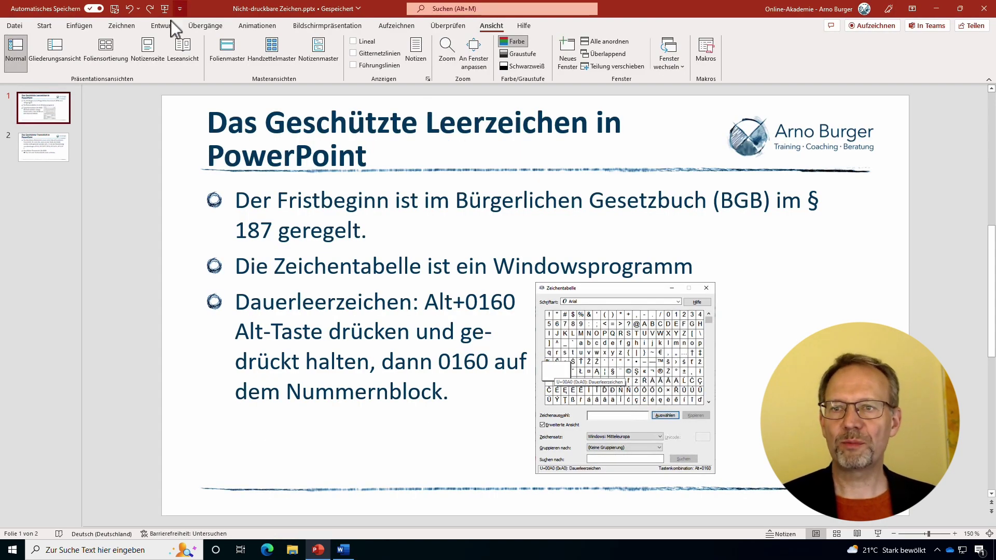
Step: On slide 1, select the space after § in the first bullet
click(47, 114)
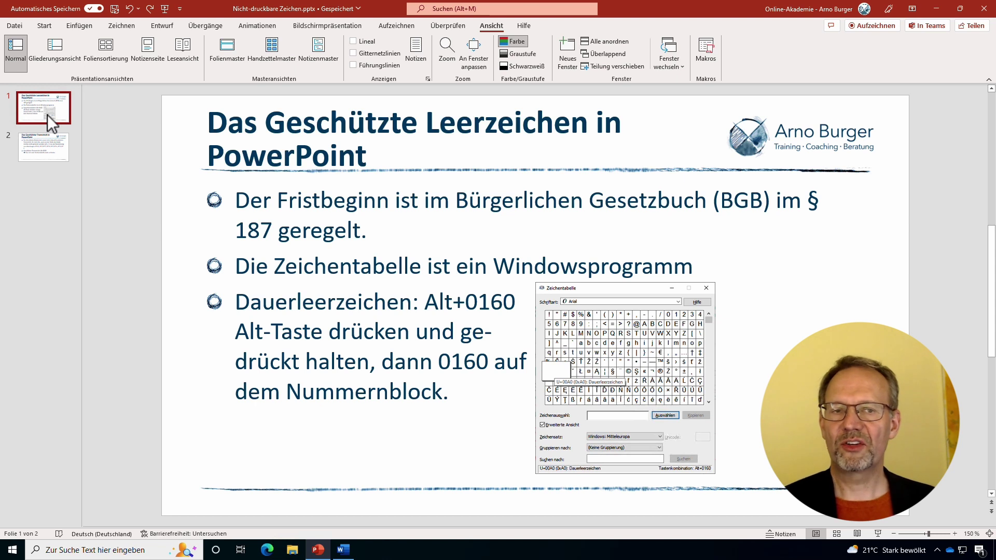
click(820, 200)
key(shift+Right)
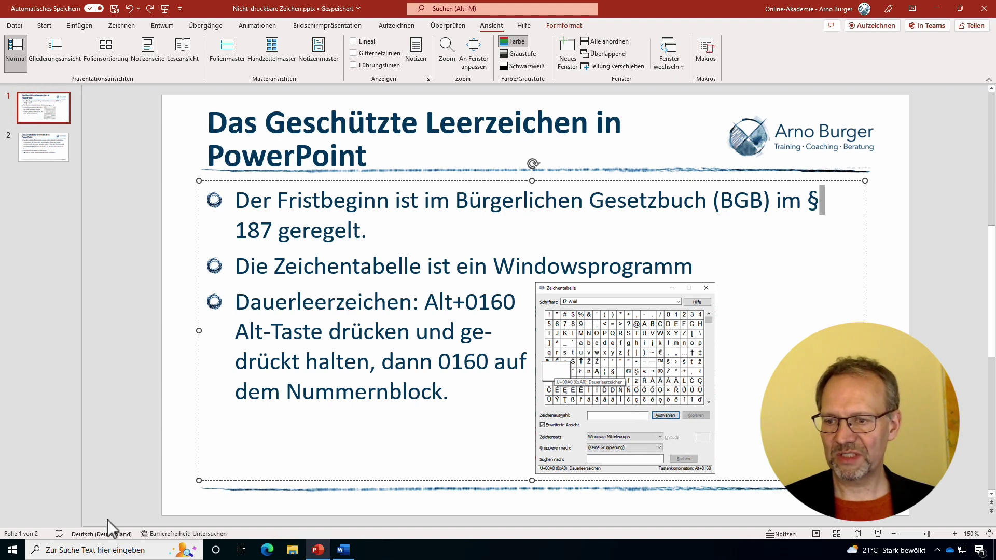
Step: Launch Zeichentabelle by searching Windows for 'zeich'
click(70, 548)
text(z)
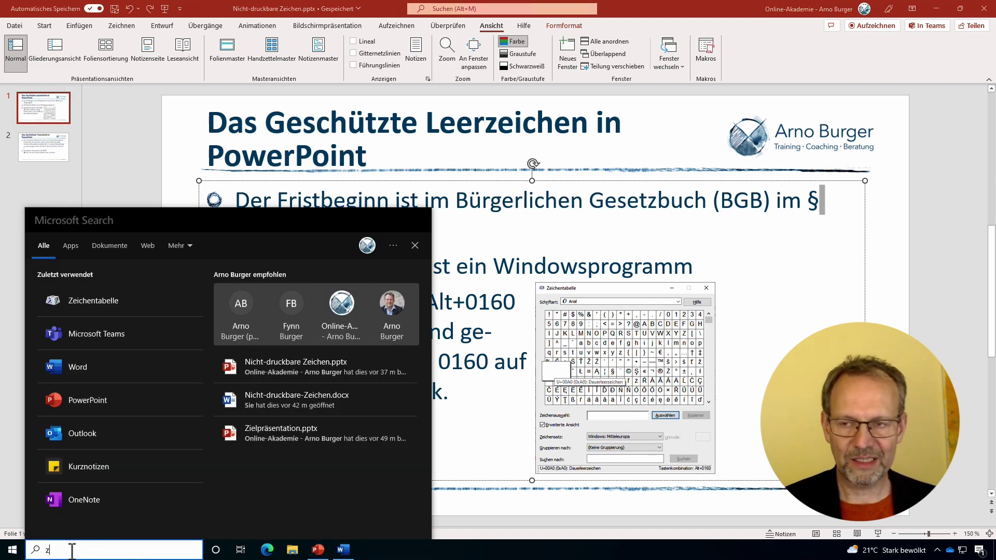
text(eich)
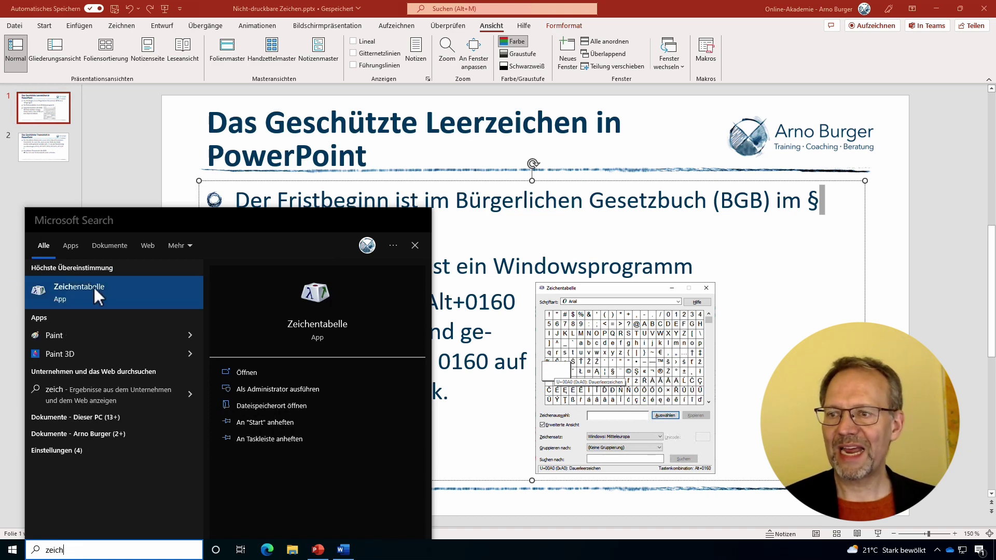
click(75, 288)
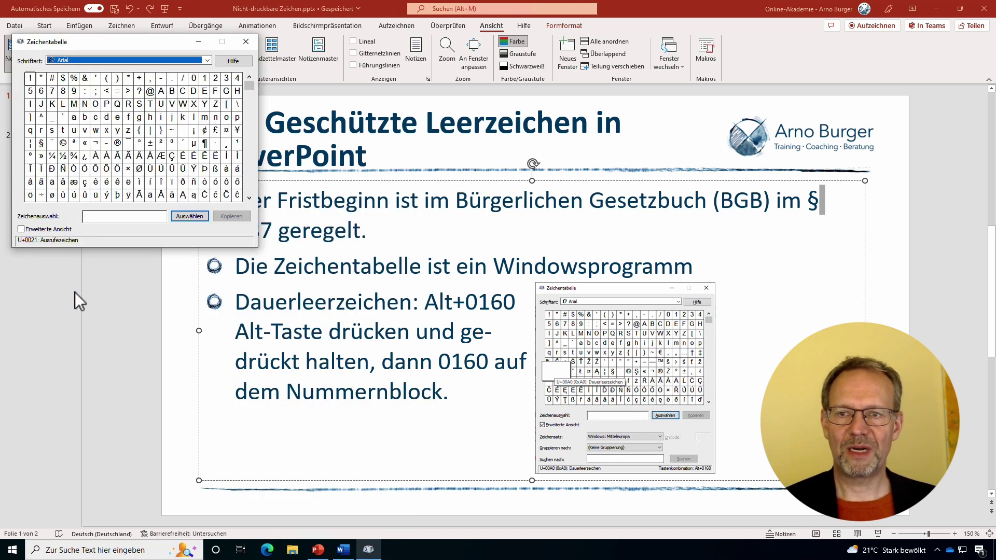
Step: Copy the Dauerleerzeichen (U+00A0) from Zeichentabelle and close the character map
click(184, 133)
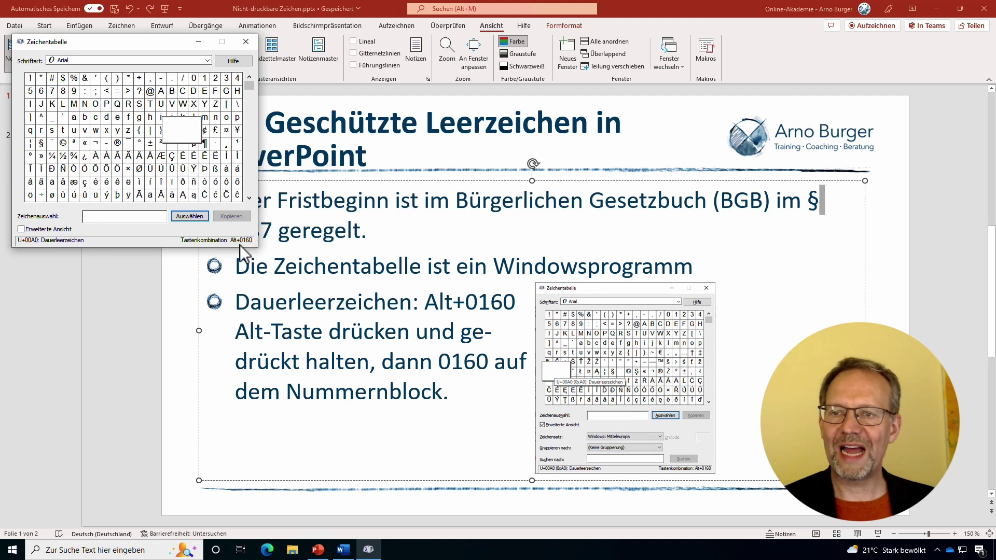
double_click(185, 130)
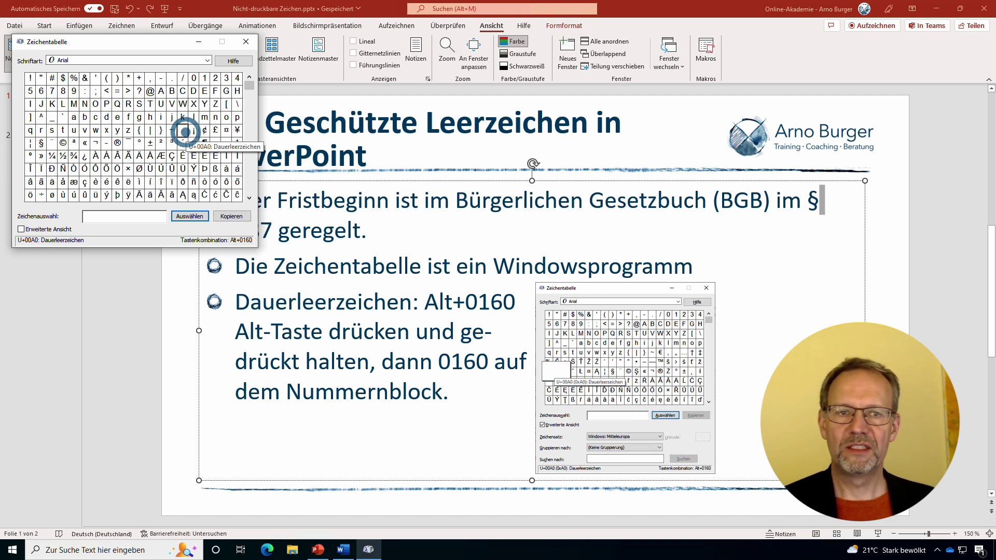
click(184, 130)
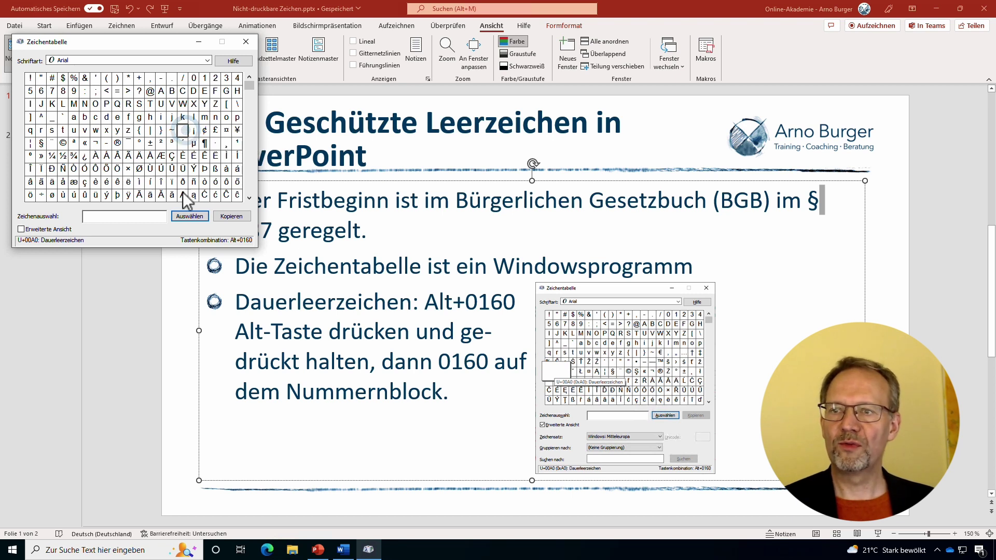
click(192, 216)
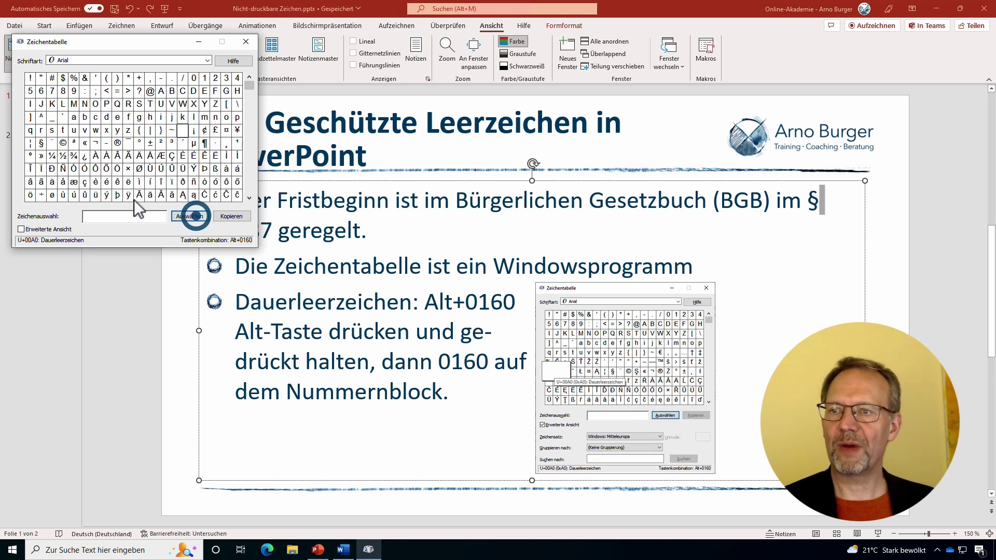
click(224, 213)
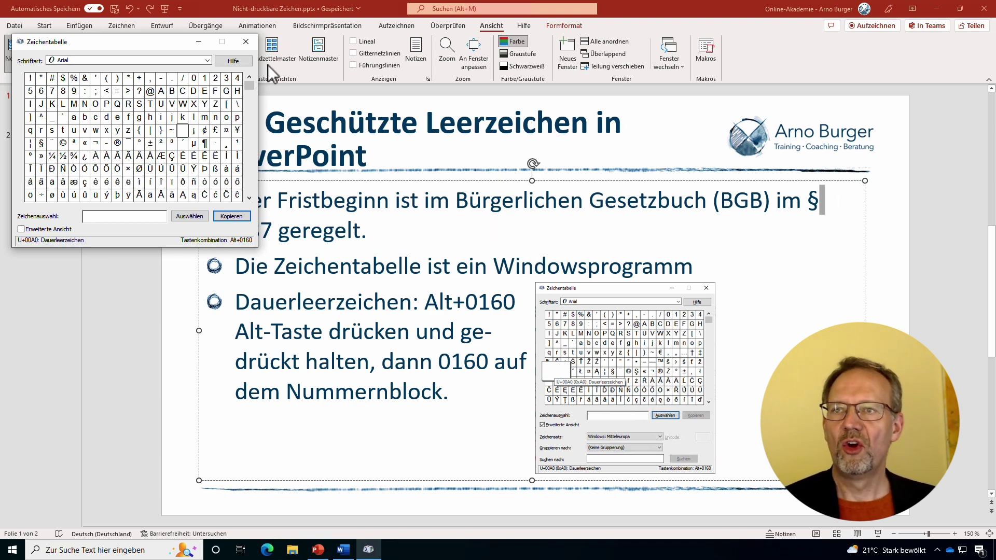
click(247, 43)
Step: Replace the space after § in the first bullet with the non-breaking space, then return to Word
click(827, 202)
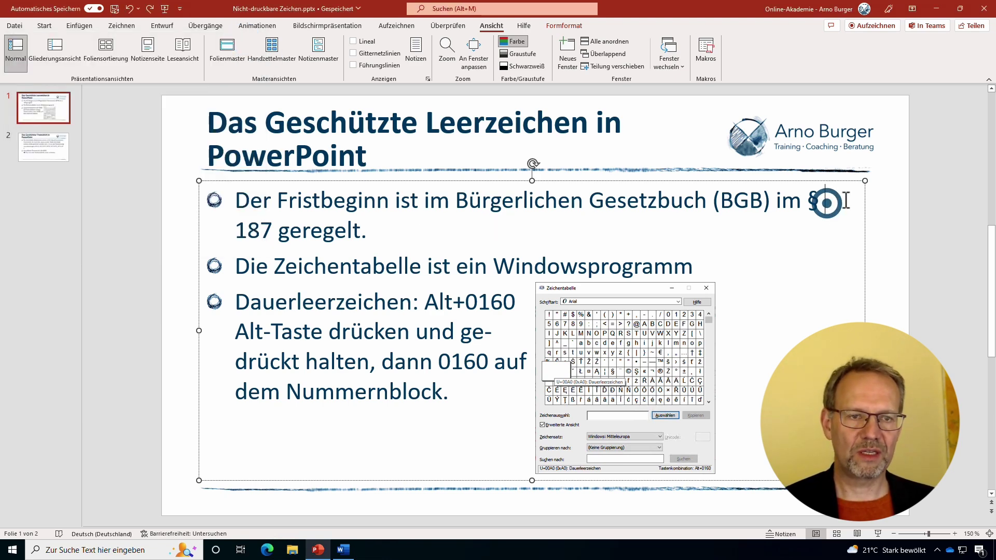
key(shift+Left)
key(shift+Right)
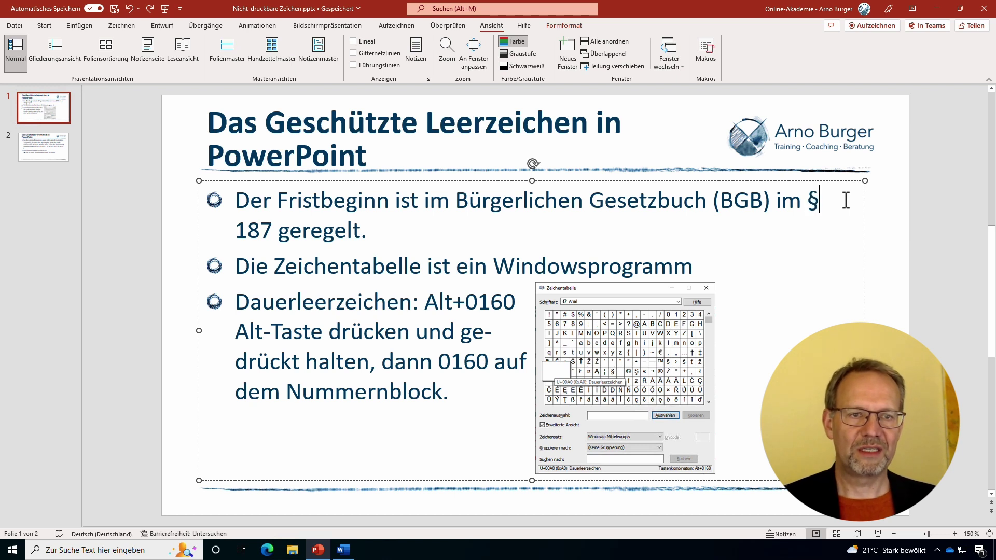
key(shift+Right)
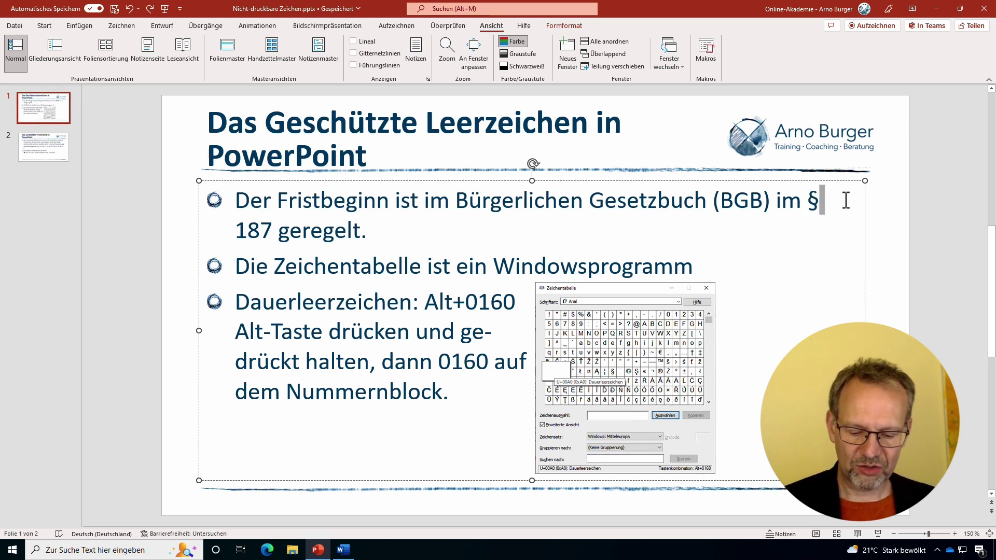
key(alt)
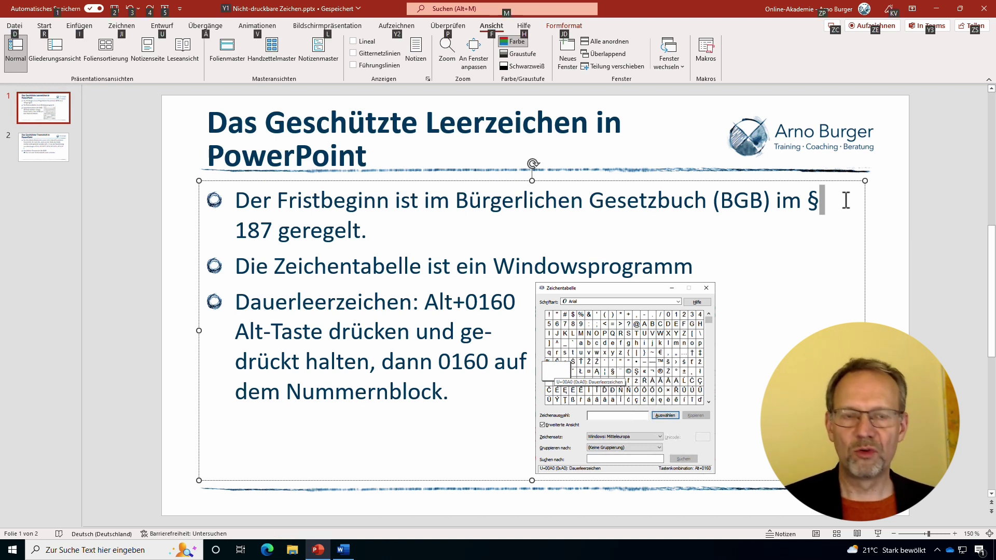
key(alt)
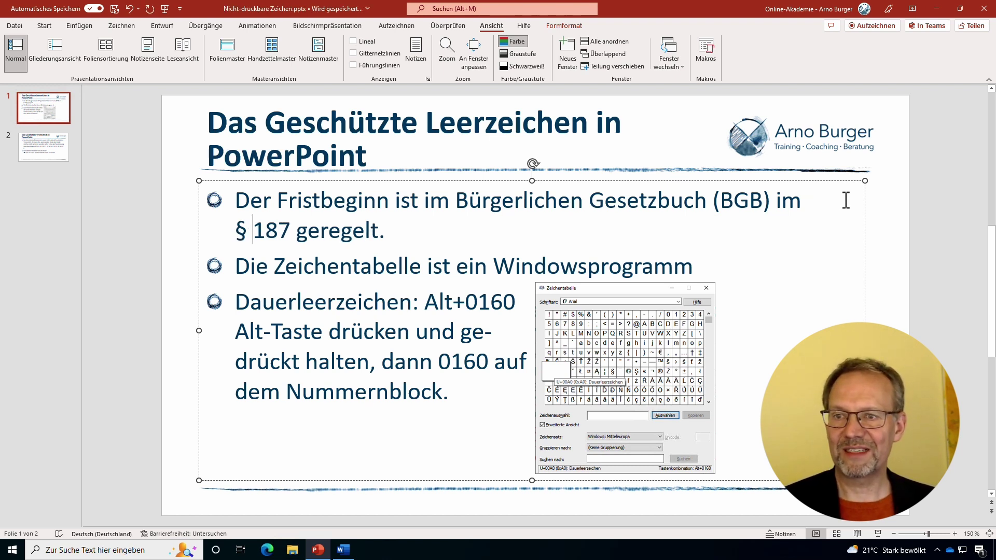
key(shift+Left)
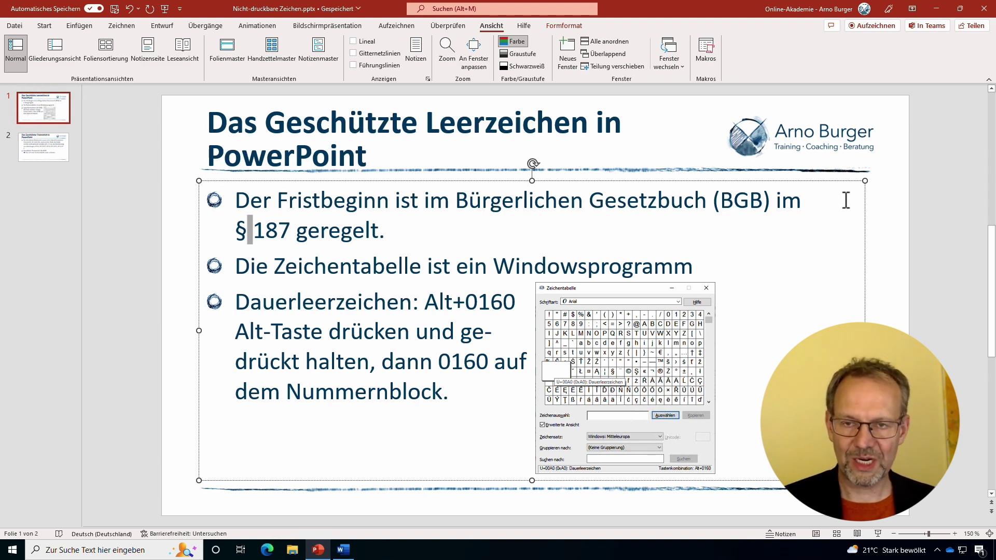
key(alt+Tab)
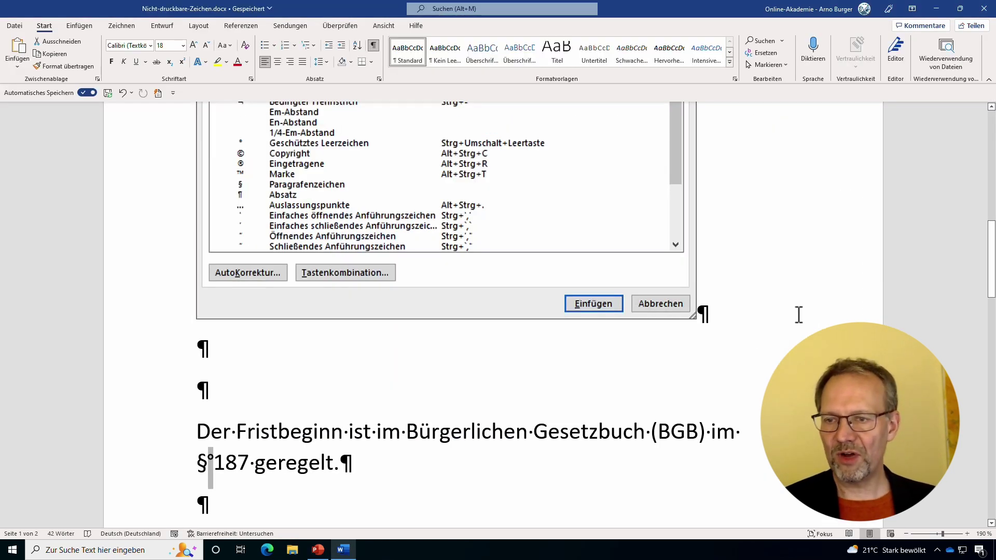
Step: Paste the non-breaking space into an empty Word paragraph, showing it as °, then return to PowerPoint
click(232, 346)
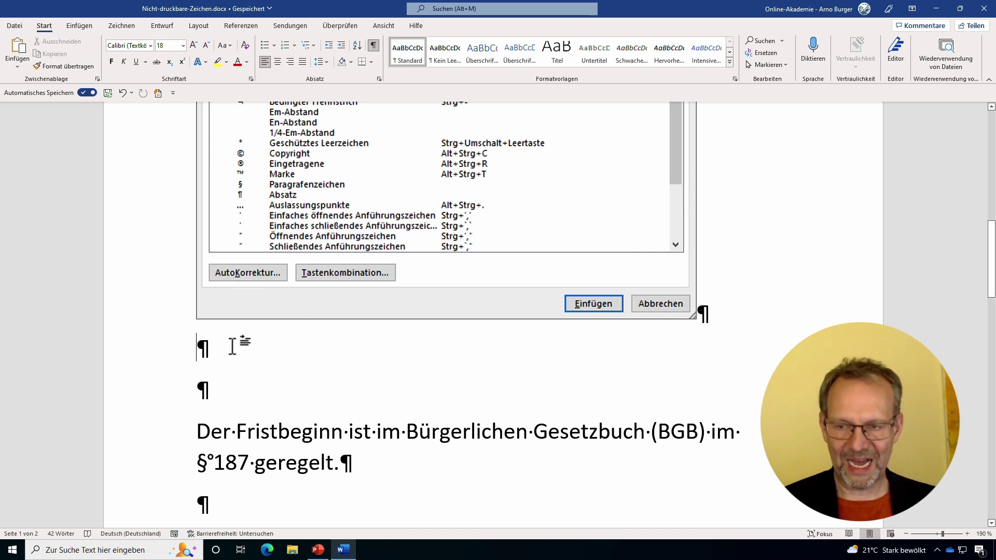
key(ctrl+v)
double_click(233, 345)
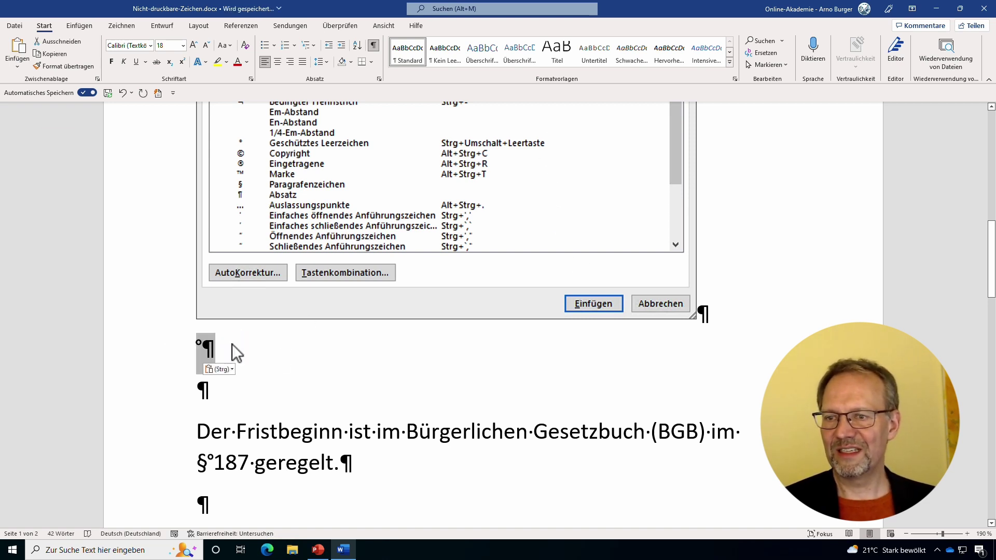
click(204, 352)
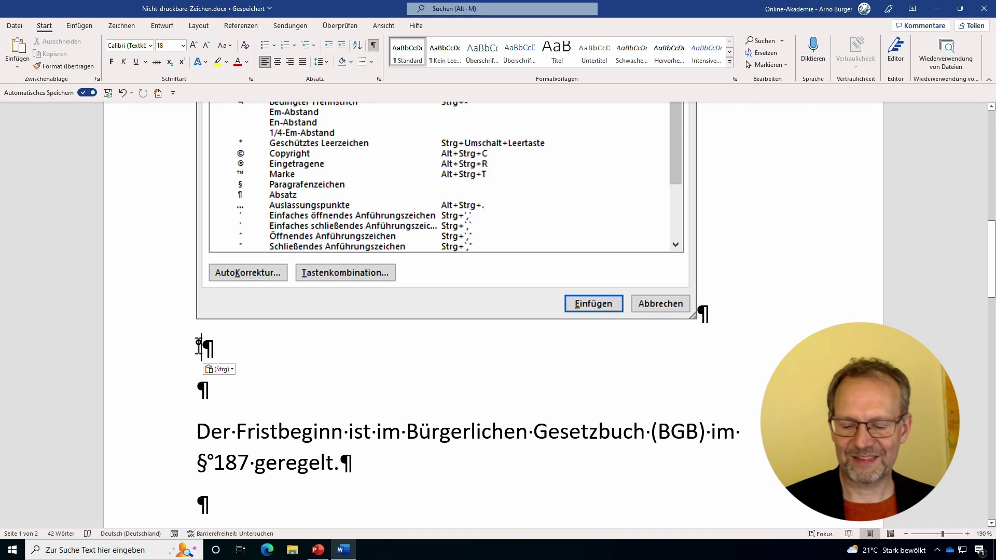
key(alt+Tab)
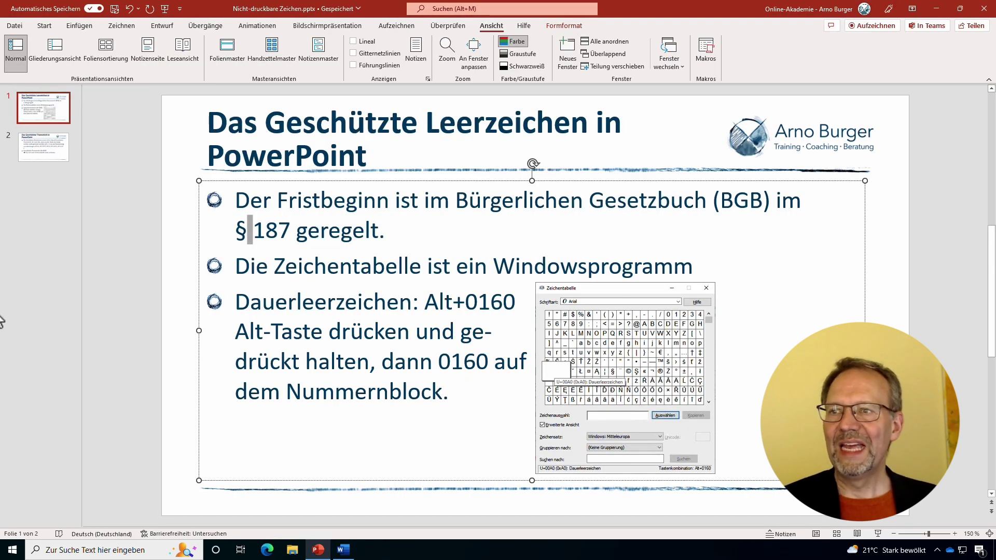
Step: On slide 2, select the hyphen in KF-Z at the end of the first bullet
click(65, 150)
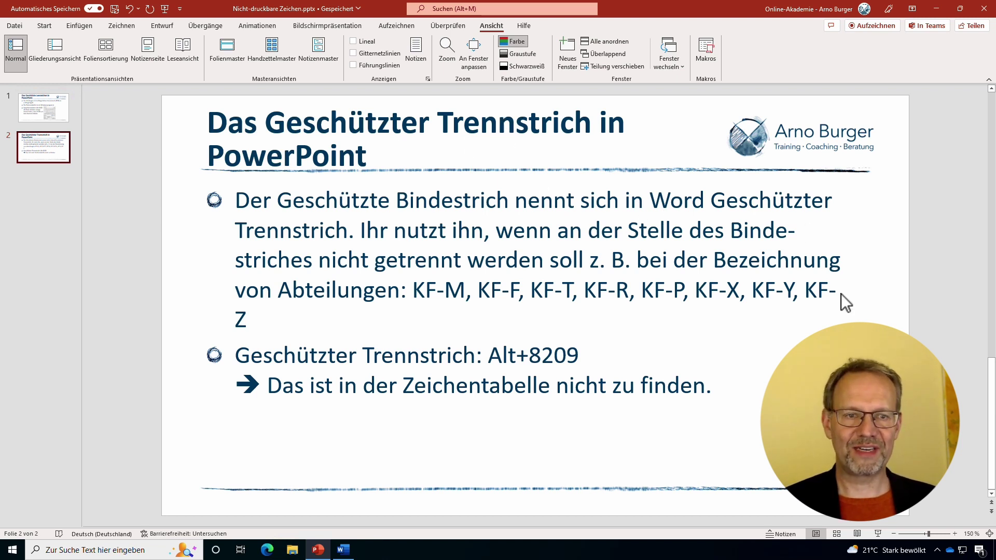
drag(806, 291, 435, 330)
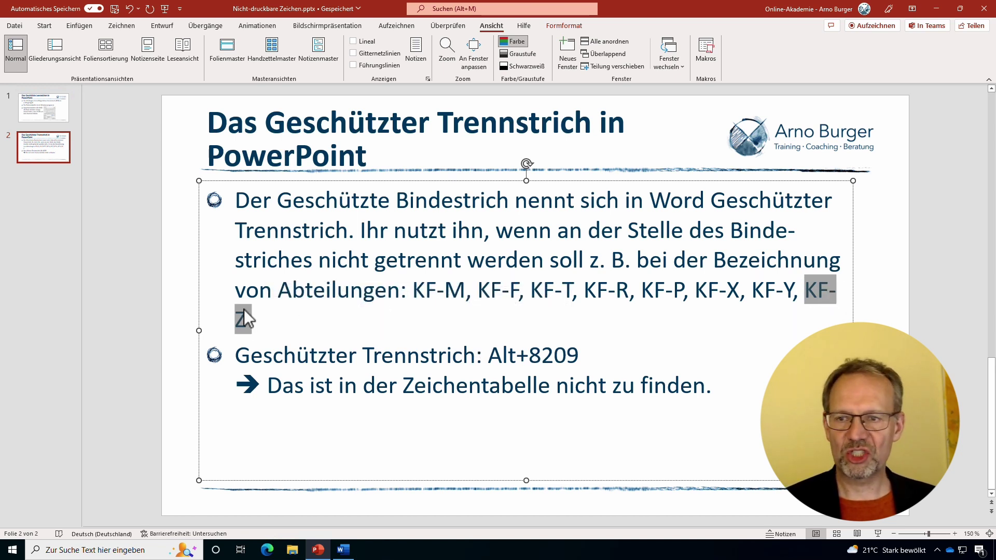
click(827, 291)
key(shift+Right)
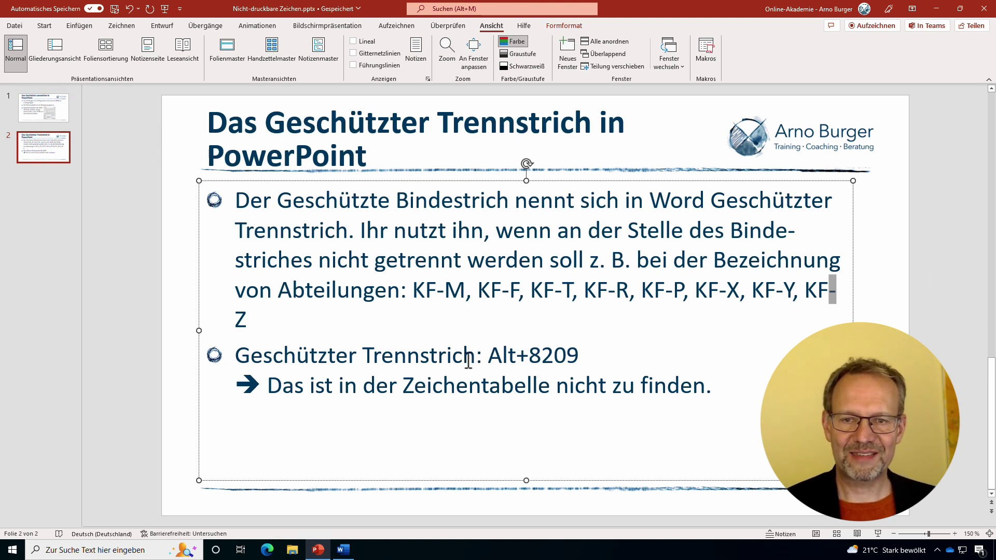
Step: Swap the hyphen in KF-Z for a protected hyphen using Alt+8209
drag(488, 358, 580, 358)
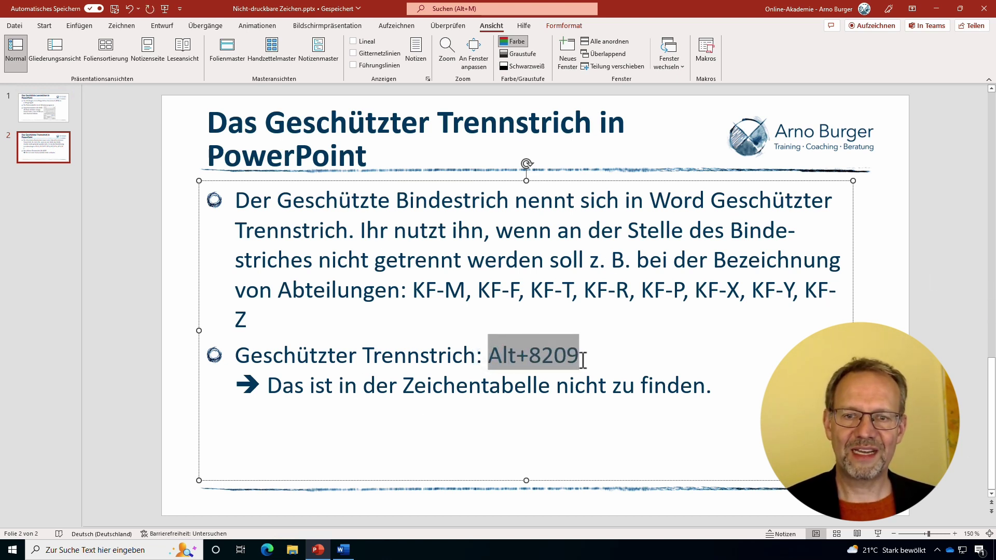
click(828, 291)
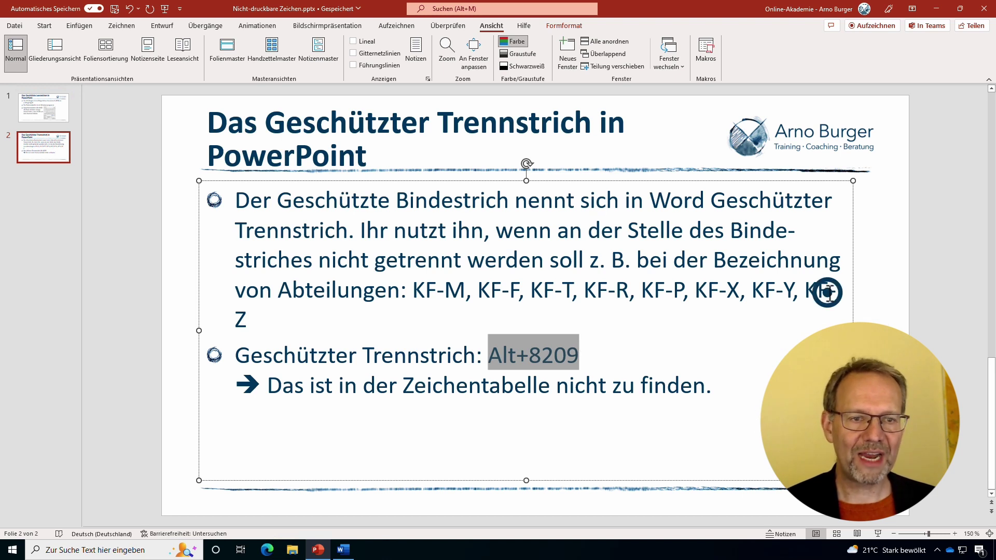
key(shift+Right)
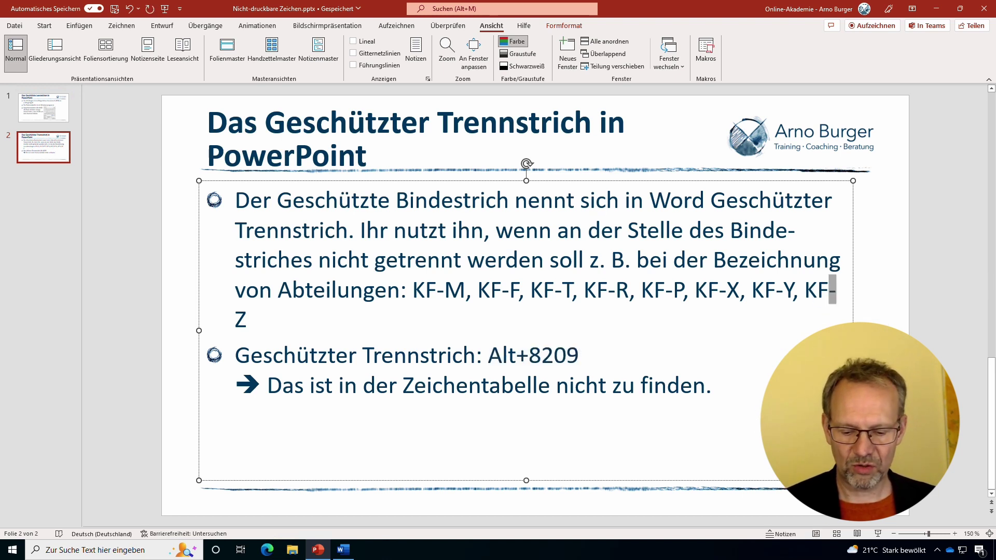
key(alt)
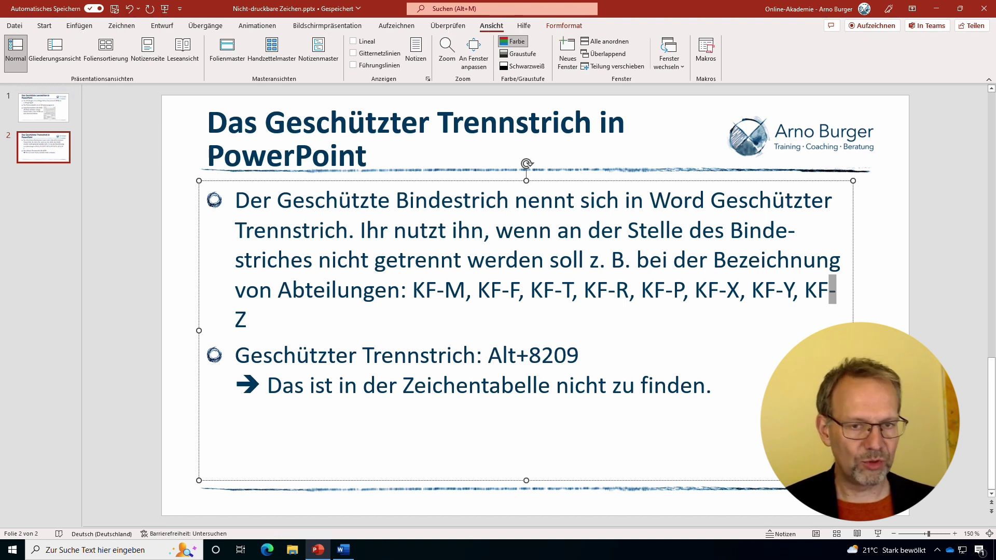
key(alt+KP_8)
key(alt+KP_2)
key(alt+KP_0)
key(alt+KP_9)
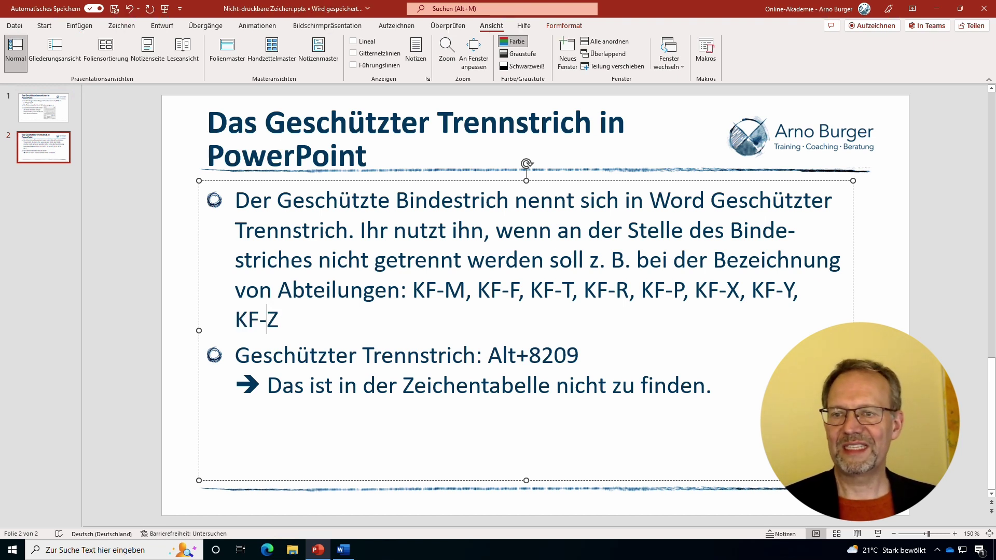
key(shift+Left)
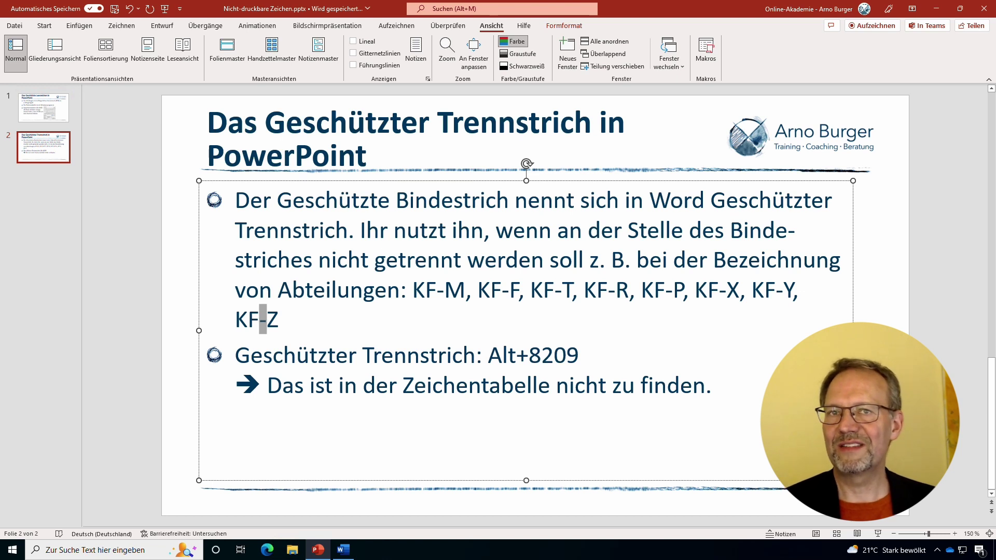